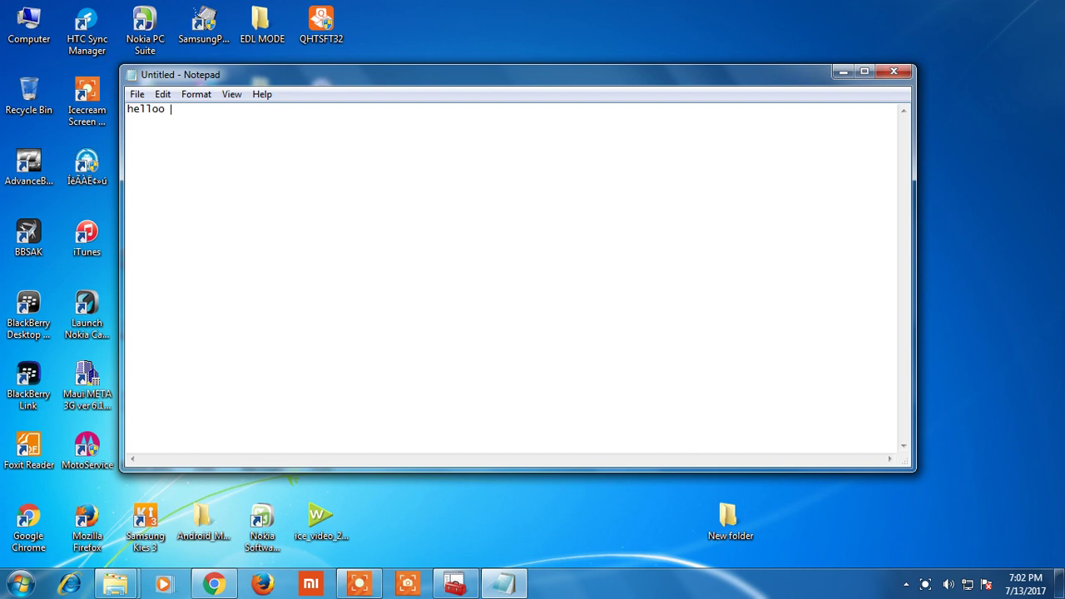
Complete the opening line of the note as "helloo guys today i m gonna show you how to combine files with 7zip".
text(today i m gonna sho)
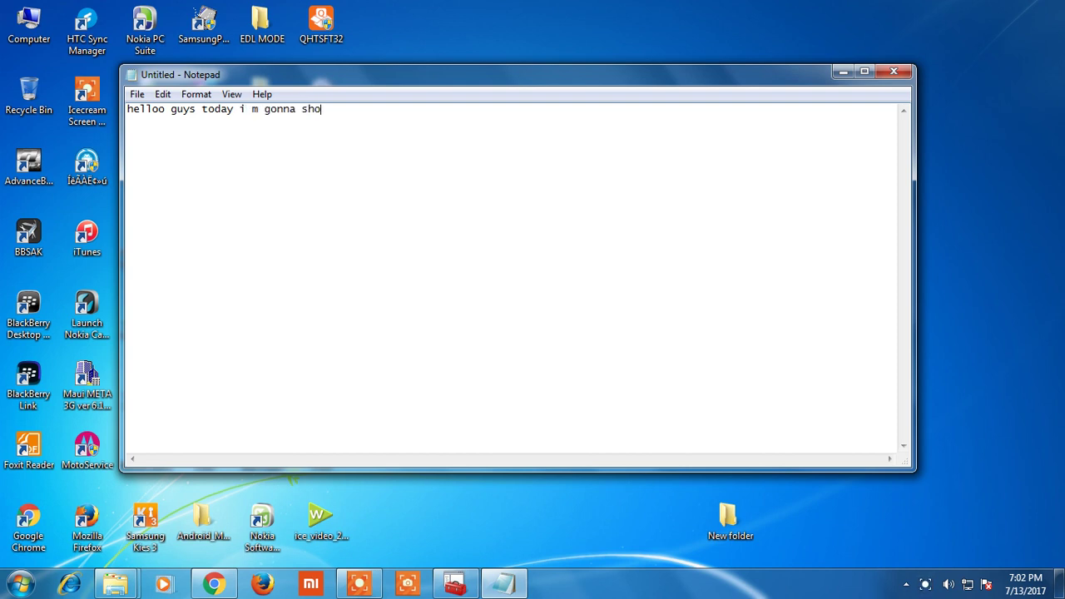
text(w you how t)
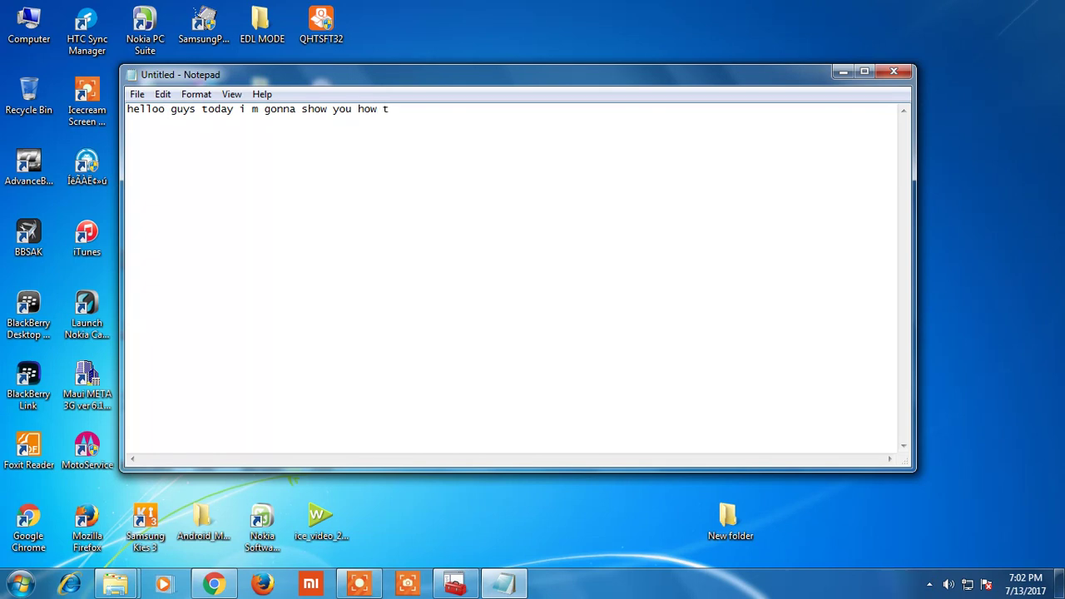
text(o combine files with 7zip)
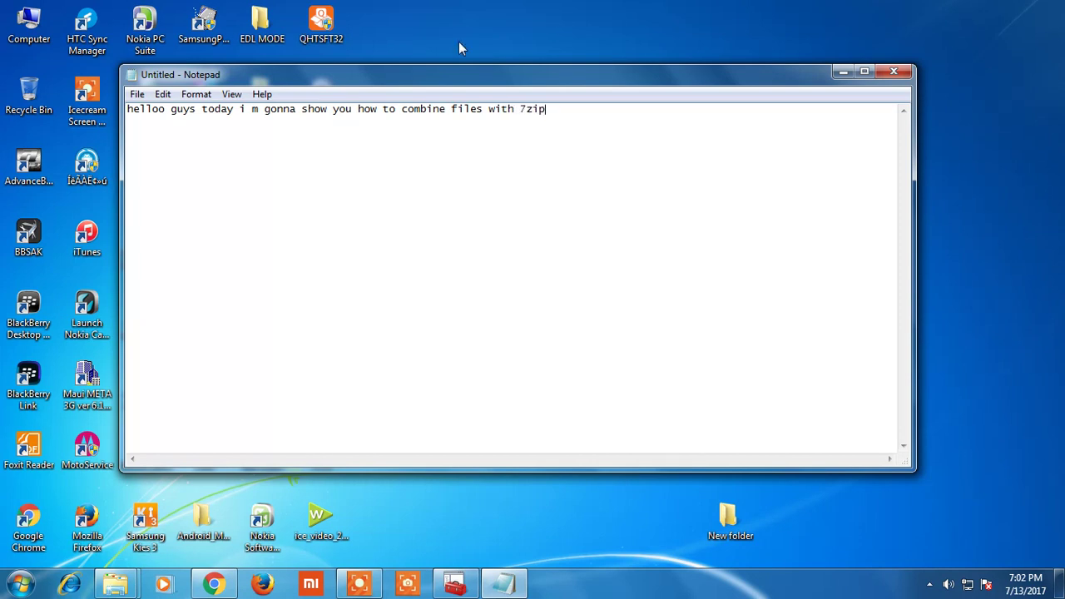
Minimize the note, refresh the desktop and open the desktop folder "New folder".
click(843, 78)
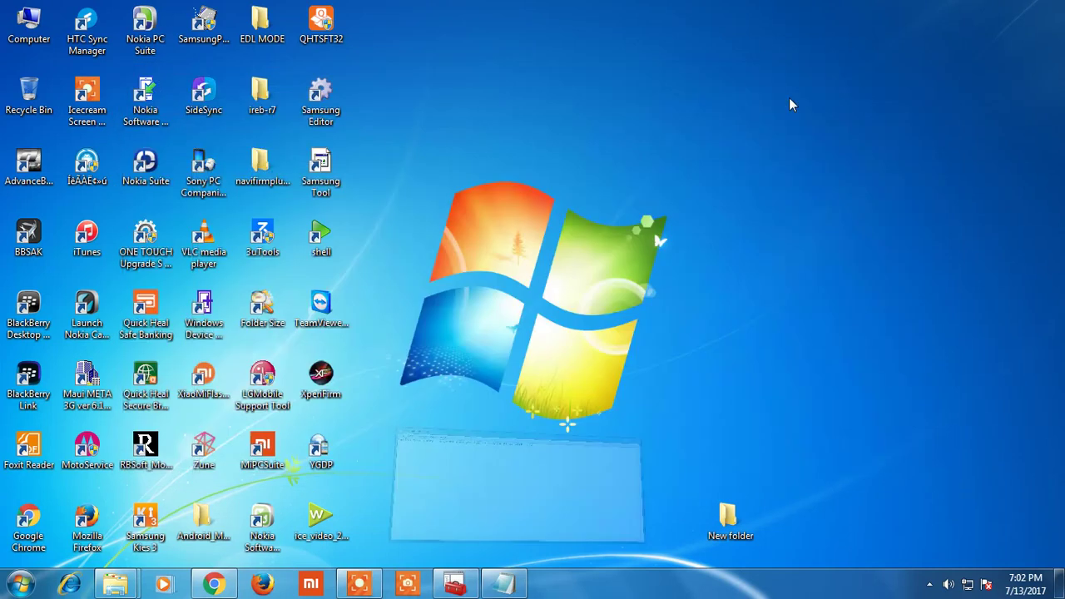
right_click(586, 176)
click(615, 221)
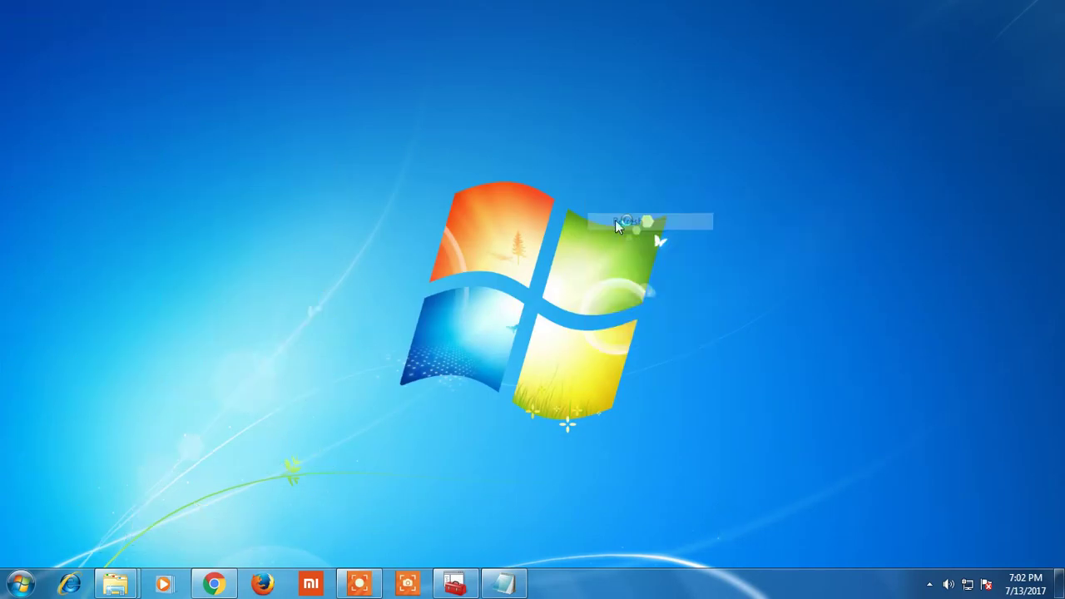
double_click(730, 520)
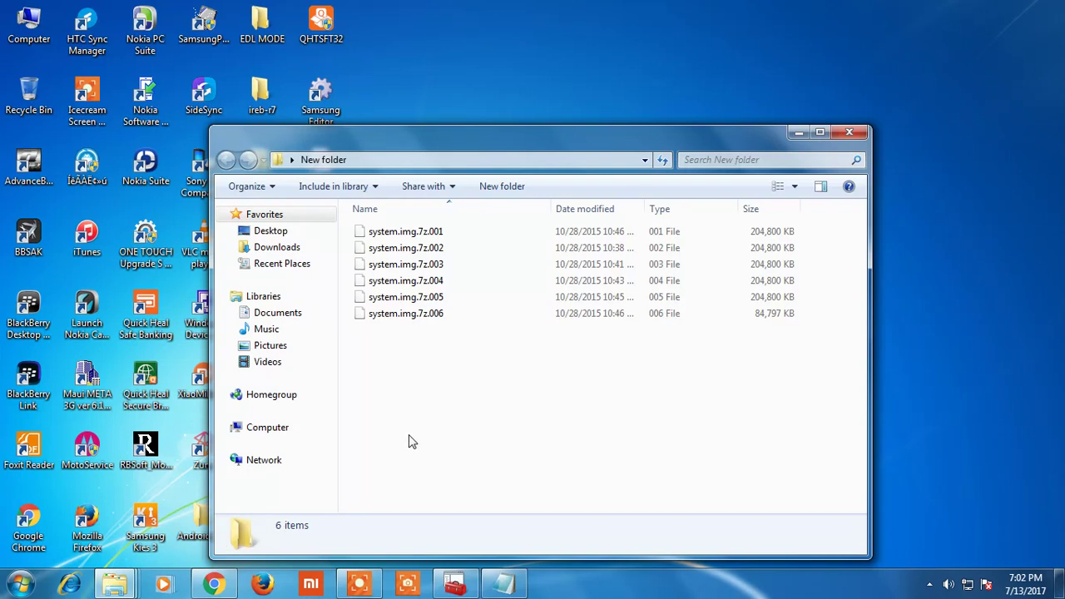
Select all six split archive parts, system.img.7z.001 to .006, and extract them into the same folder with 7-Zip's Extract Here.
drag(402, 407, 533, 248)
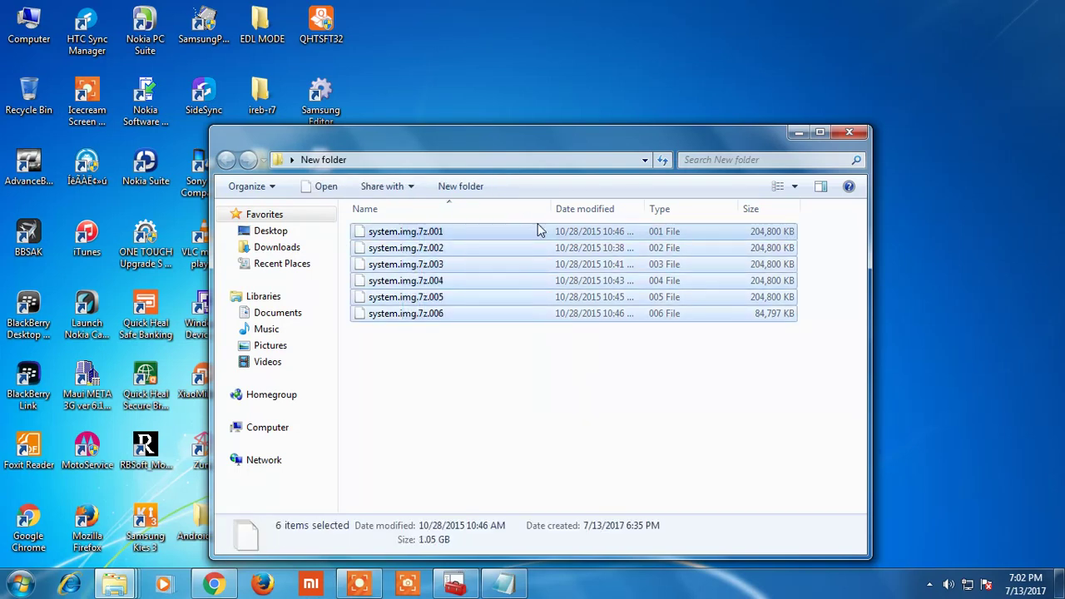
right_click(499, 283)
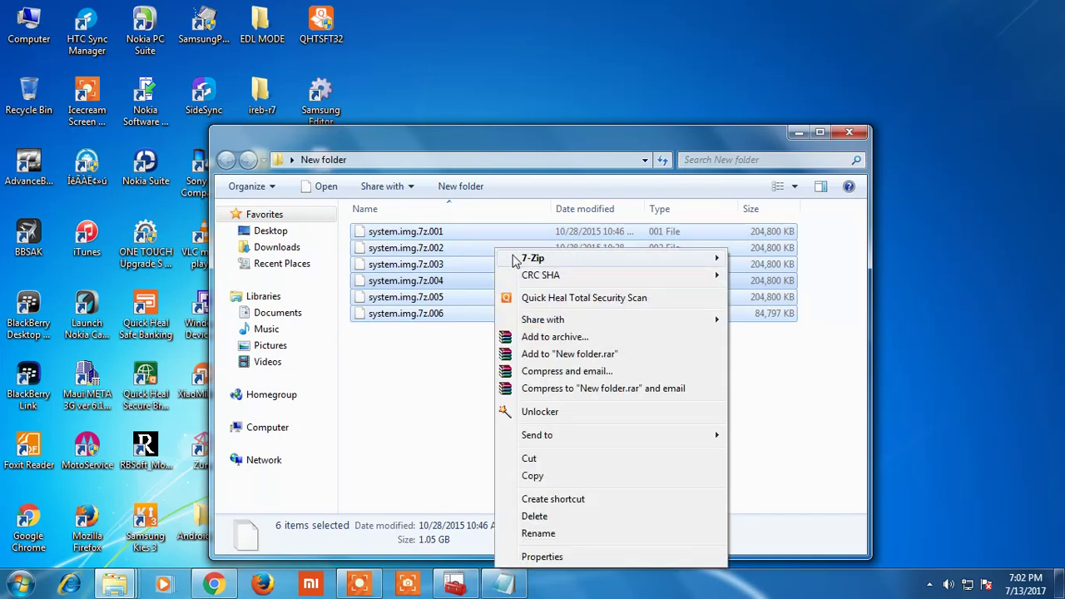
mouse_move(512, 258)
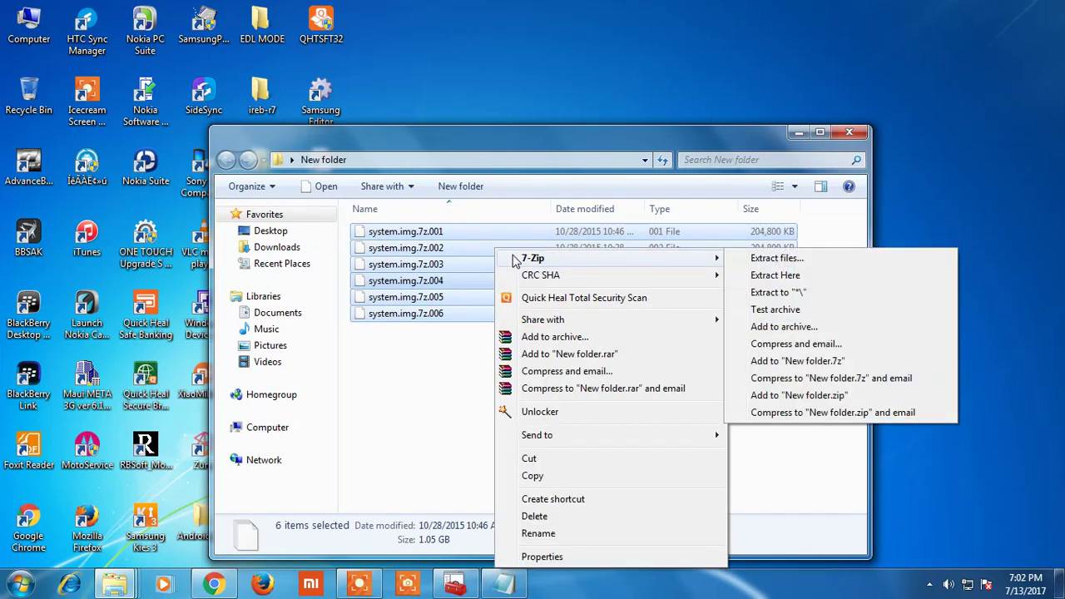
click(778, 276)
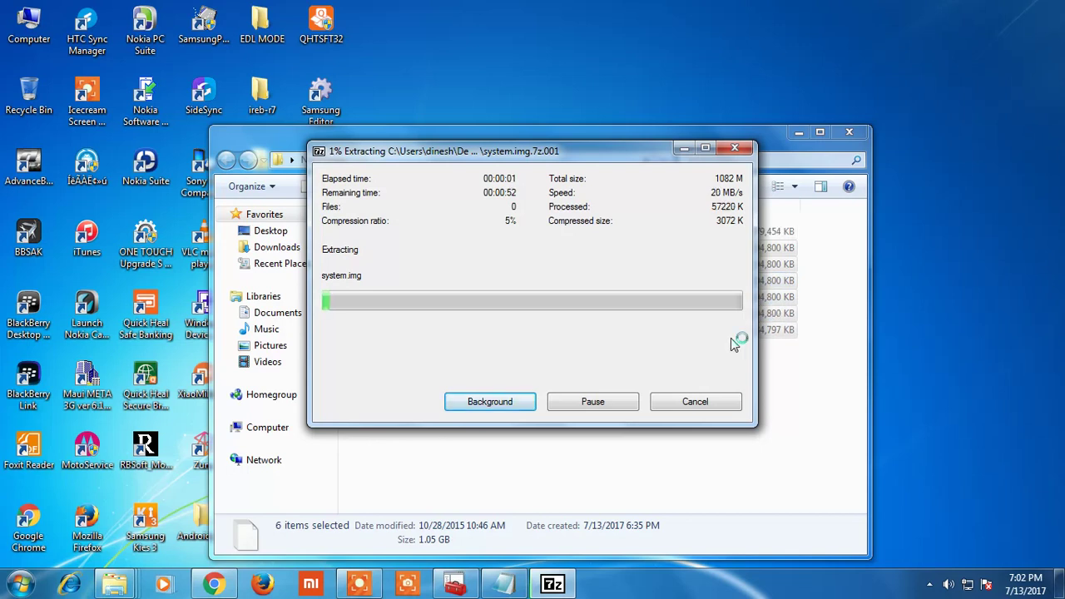
Rearrange the note, extraction progress and New folder windows so the progress and the folder's file list can both be seen.
drag(508, 151, 324, 70)
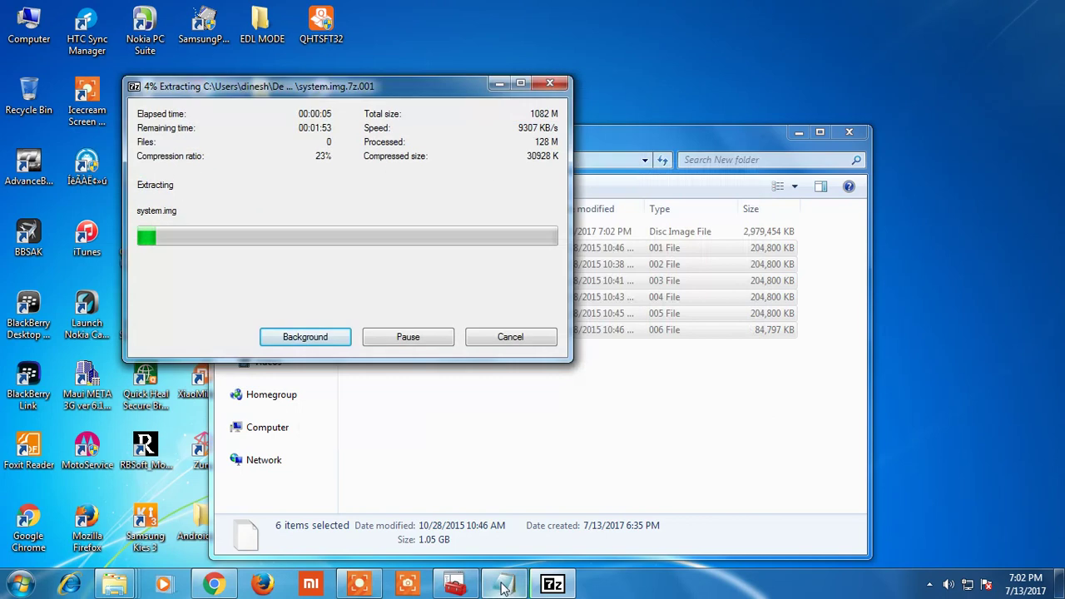
click(503, 587)
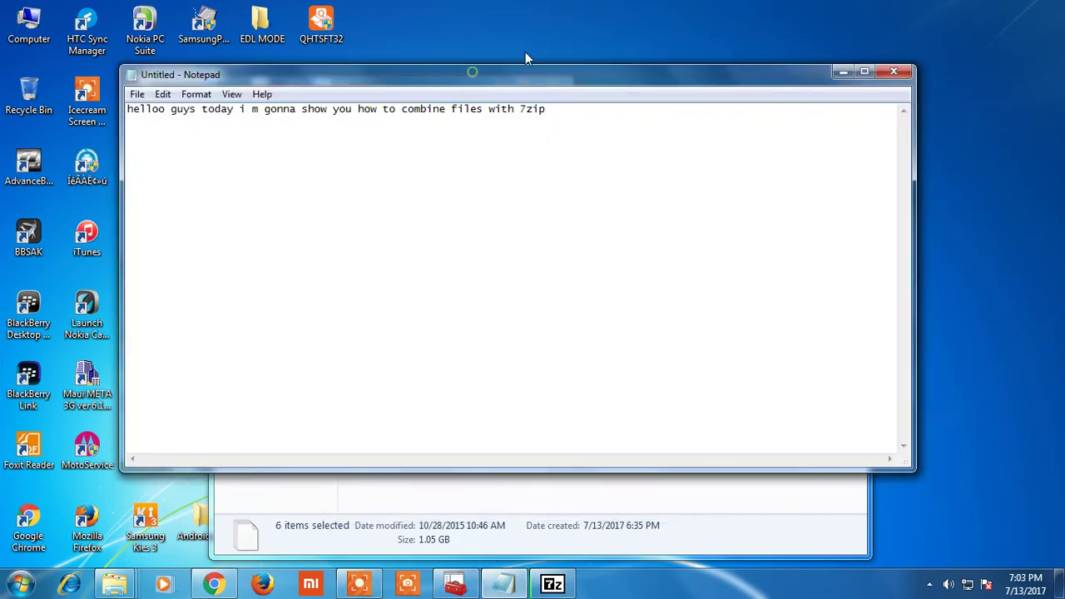
drag(525, 75, 646, 32)
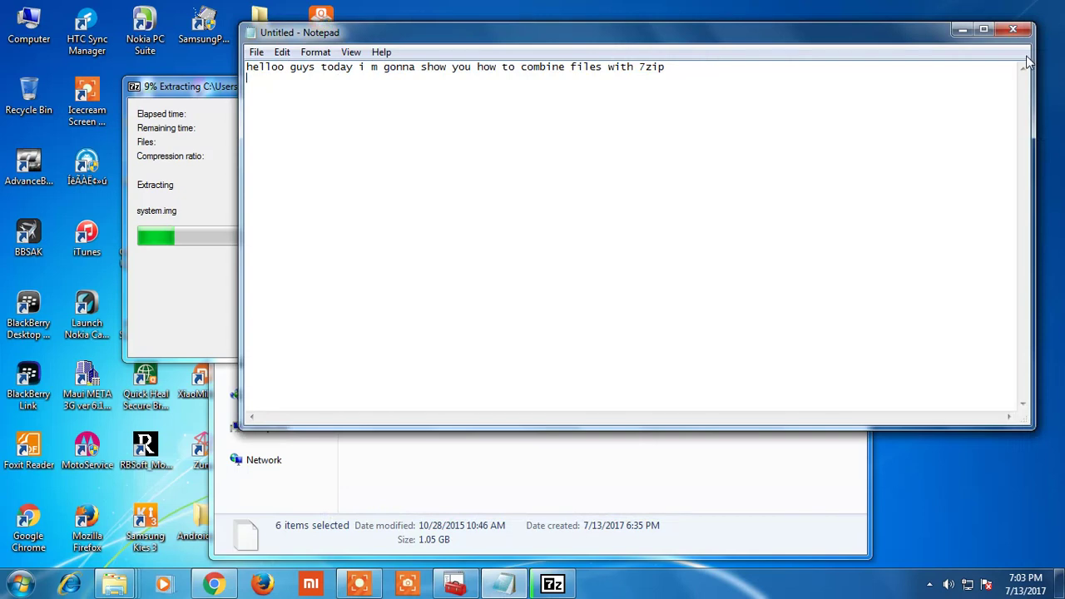
click(963, 30)
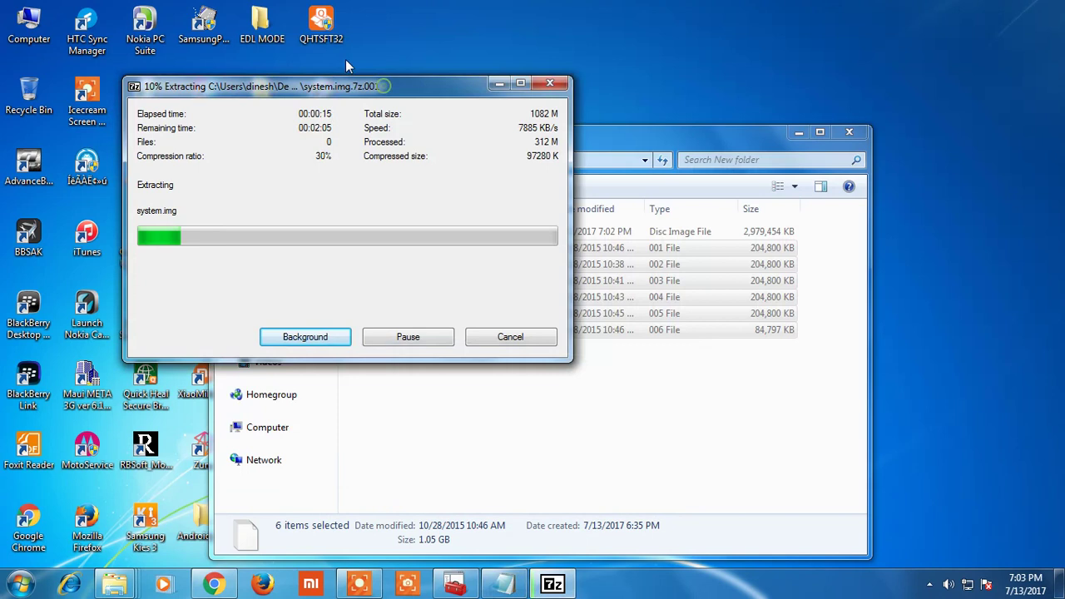
drag(347, 86, 290, 33)
drag(550, 138, 635, 99)
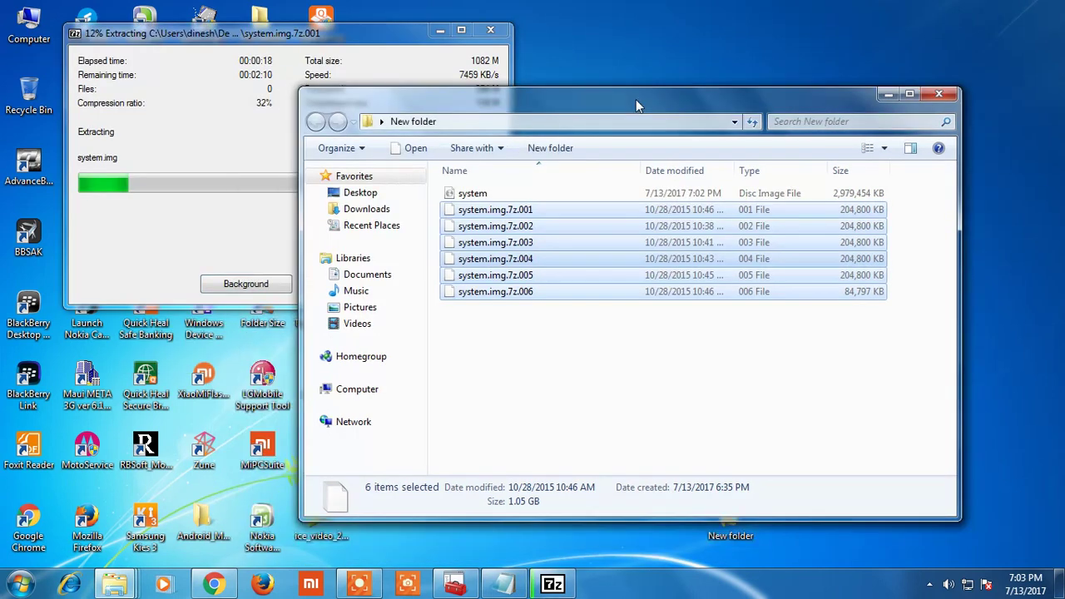
mouse_move(474, 200)
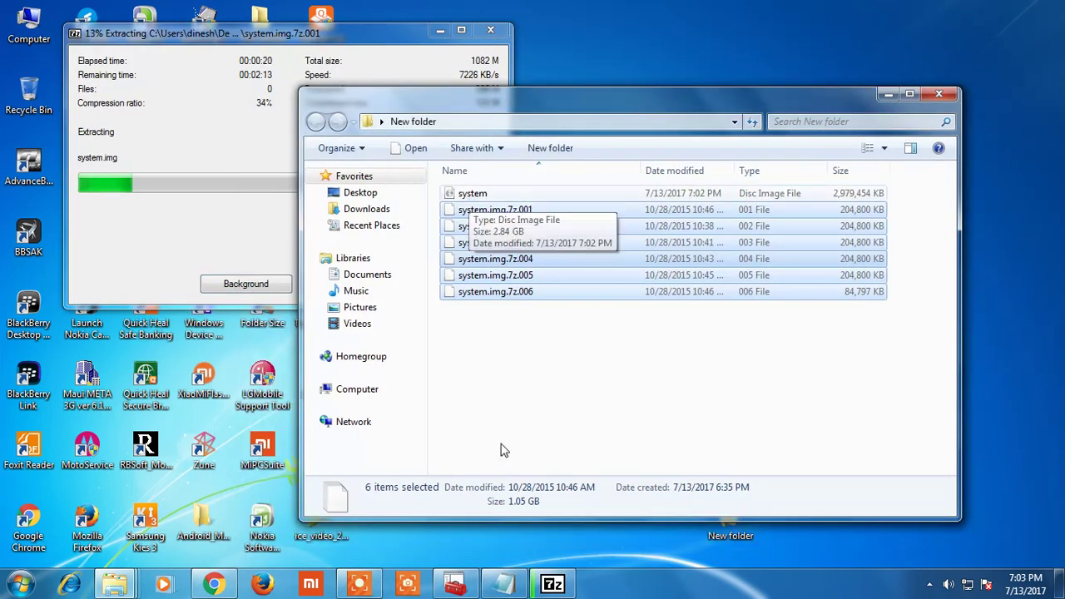
Bring the note back and add the line "after extract here with 7zip you can see single file" below the opening line.
click(505, 585)
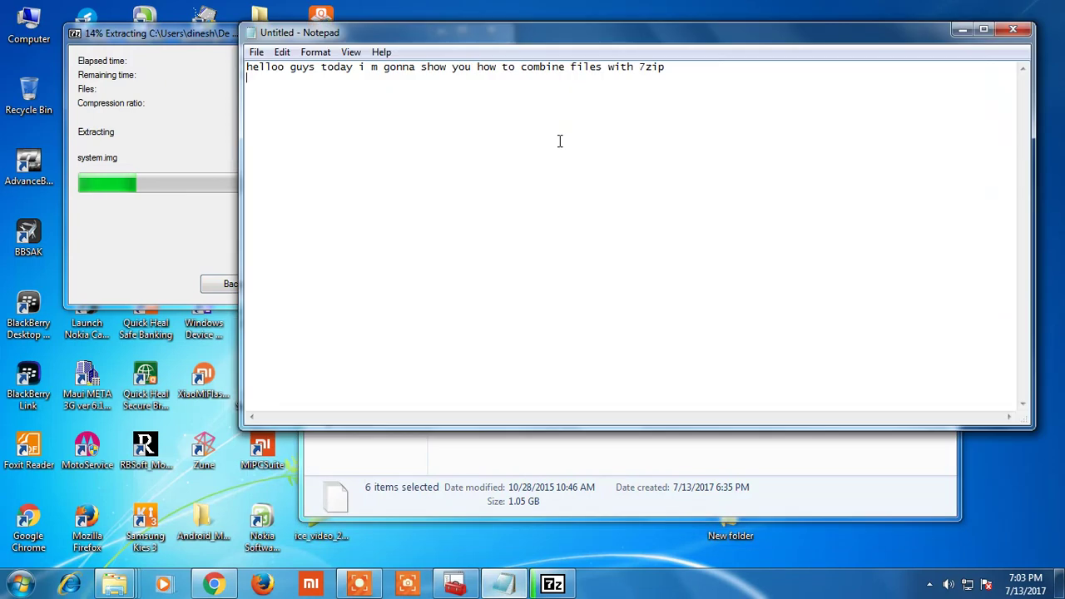
click(158, 129)
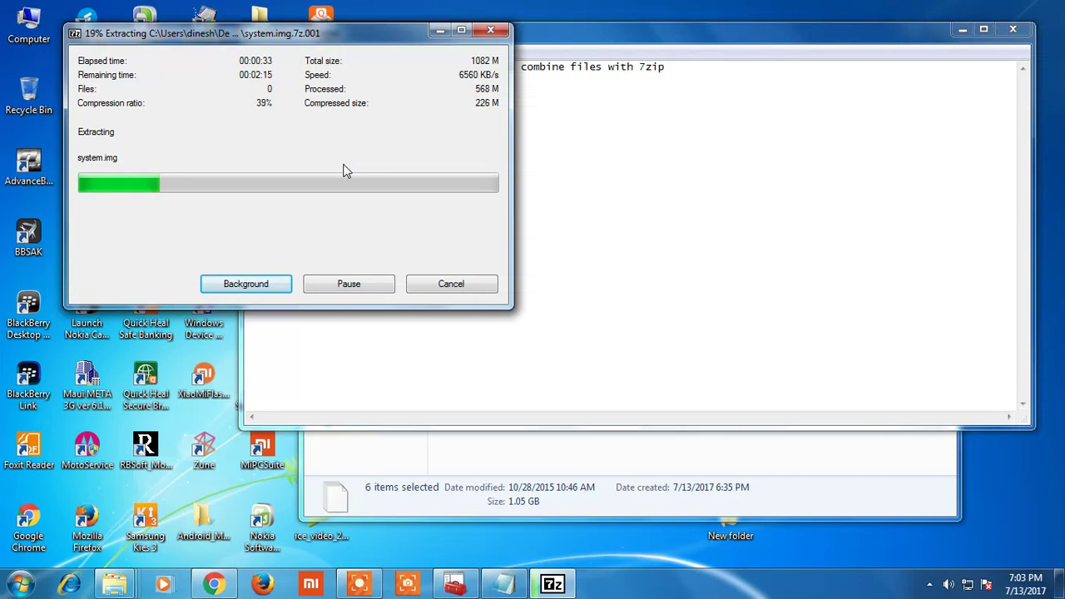
click(532, 131)
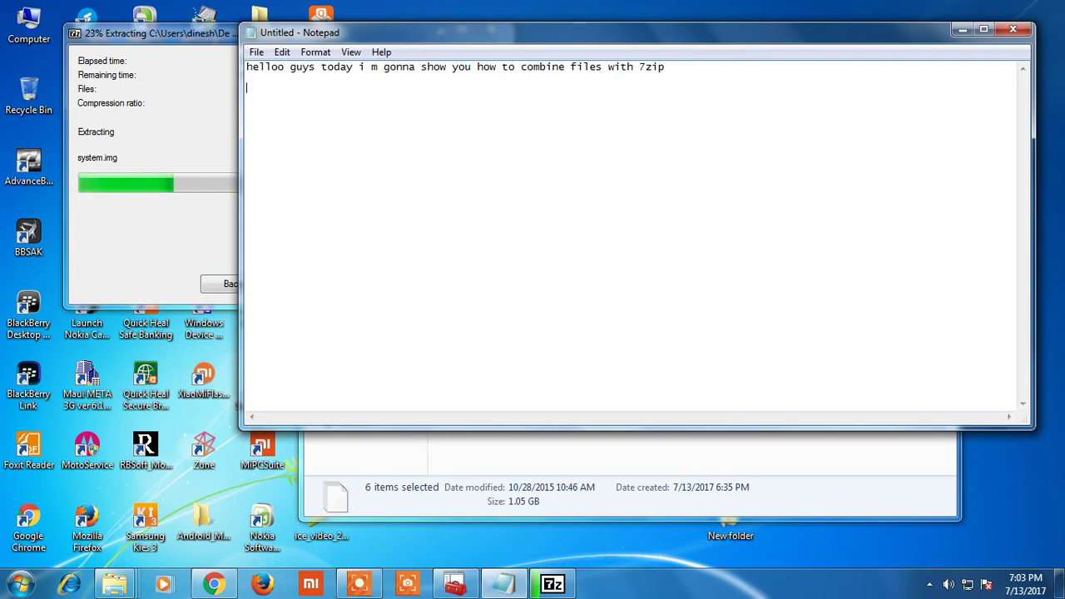
text(a)
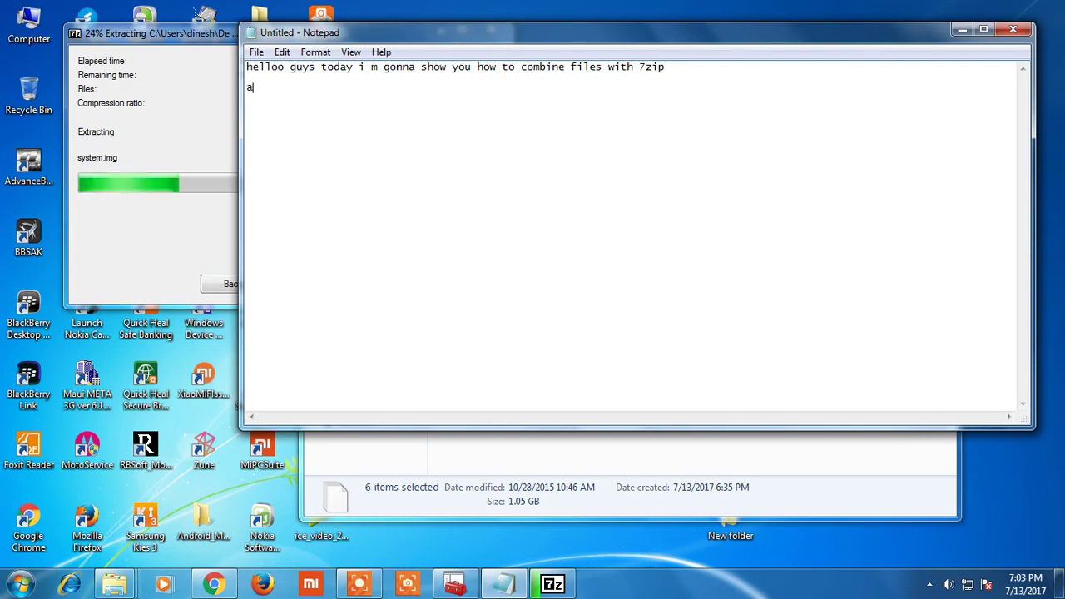
text(fter ext)
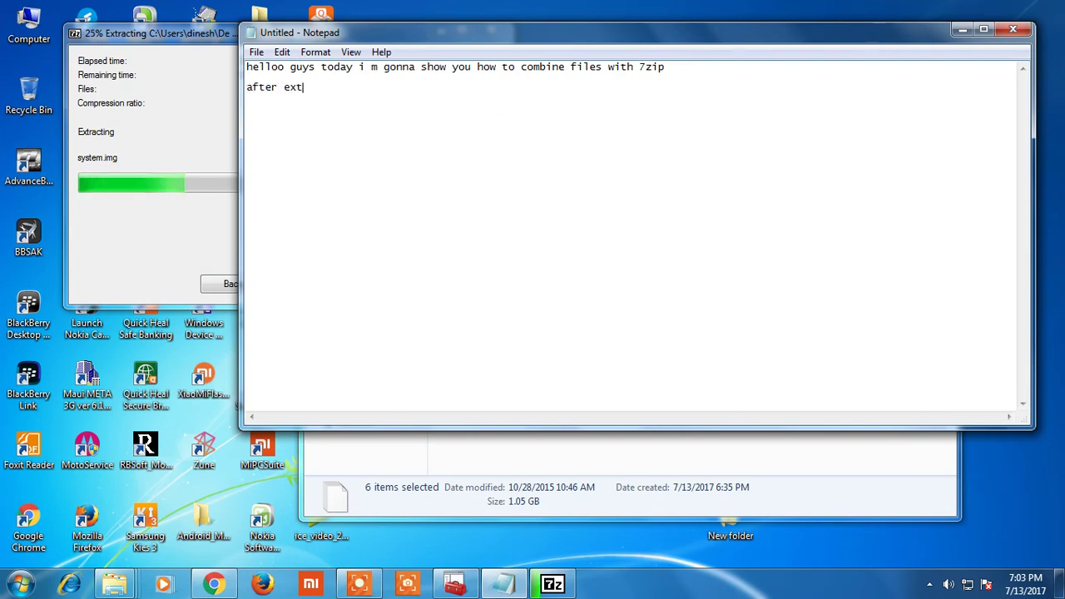
text(rac)
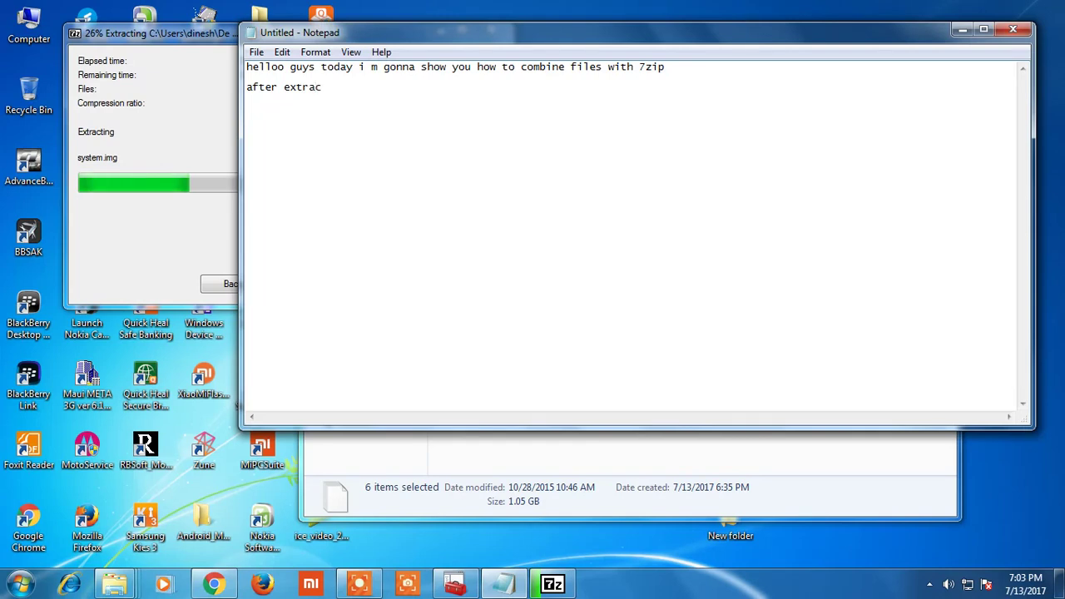
text(t here wi)
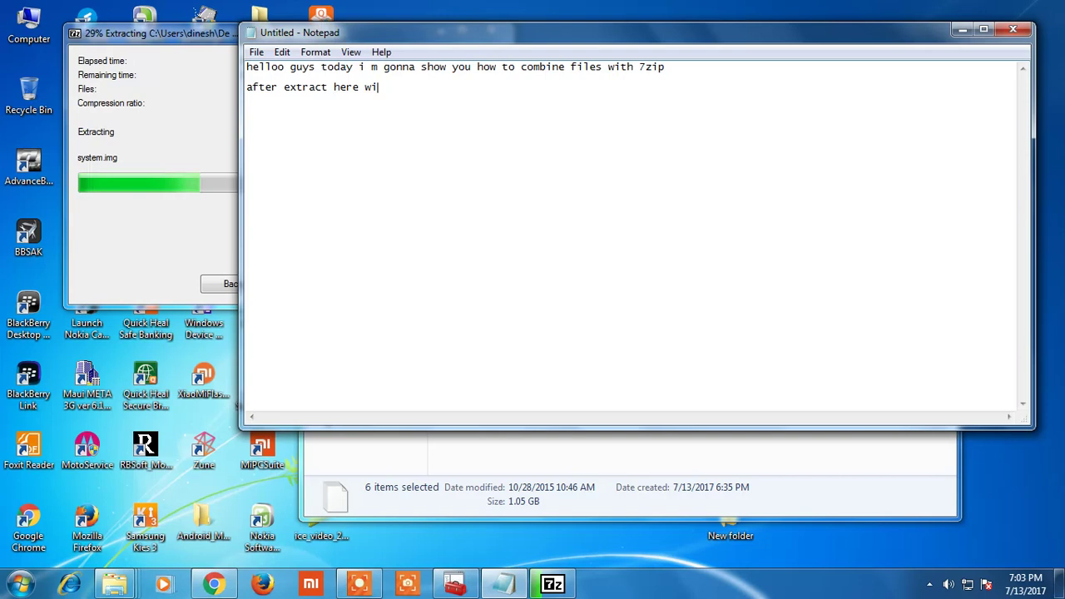
text(th )
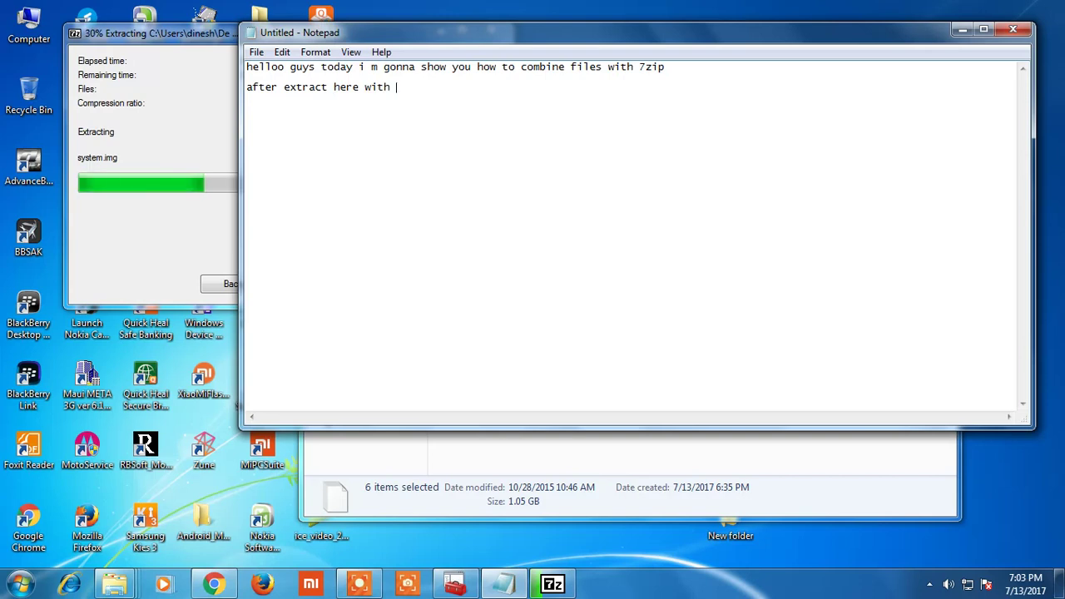
text(7zip yo)
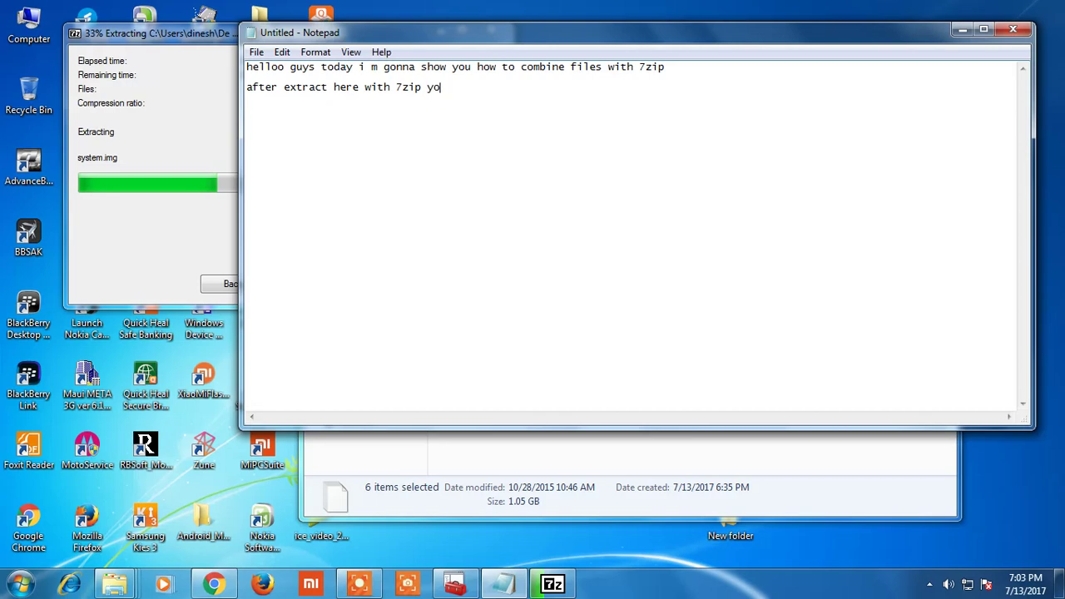
text(u can see singl)
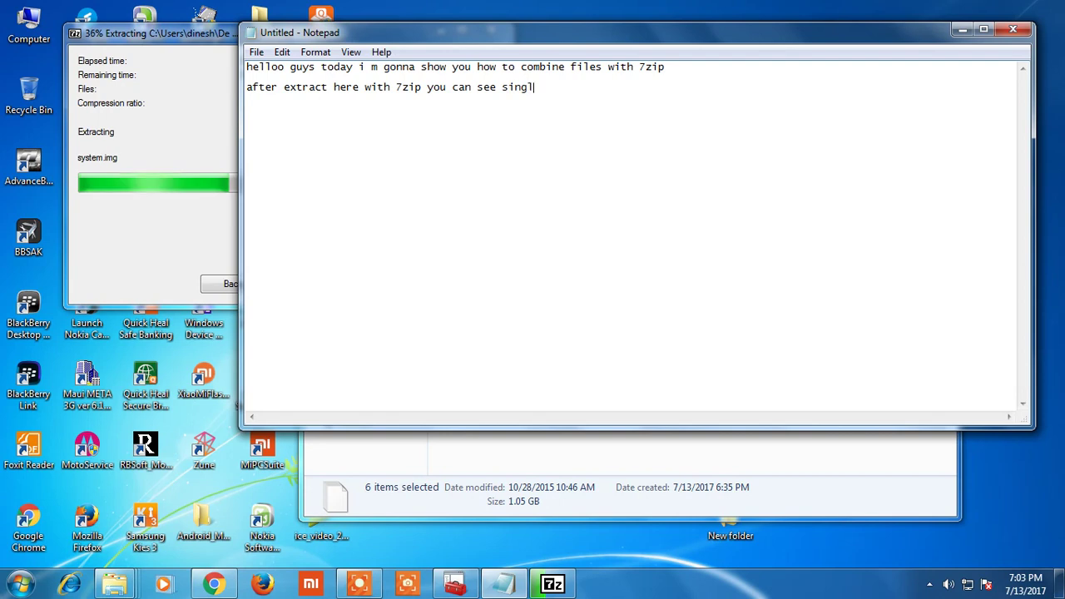
text(e)
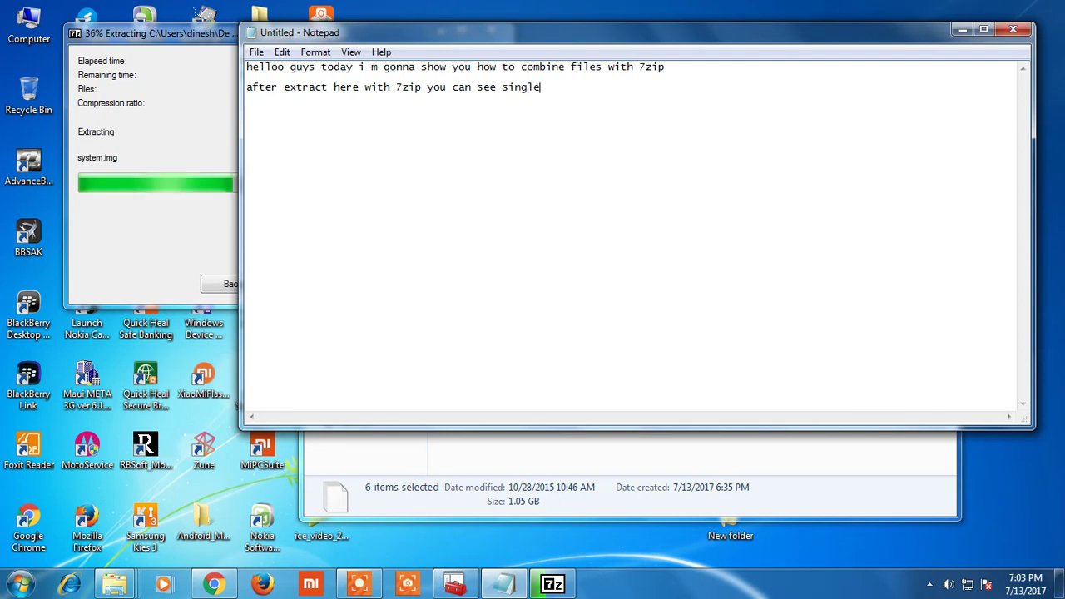
text( f)
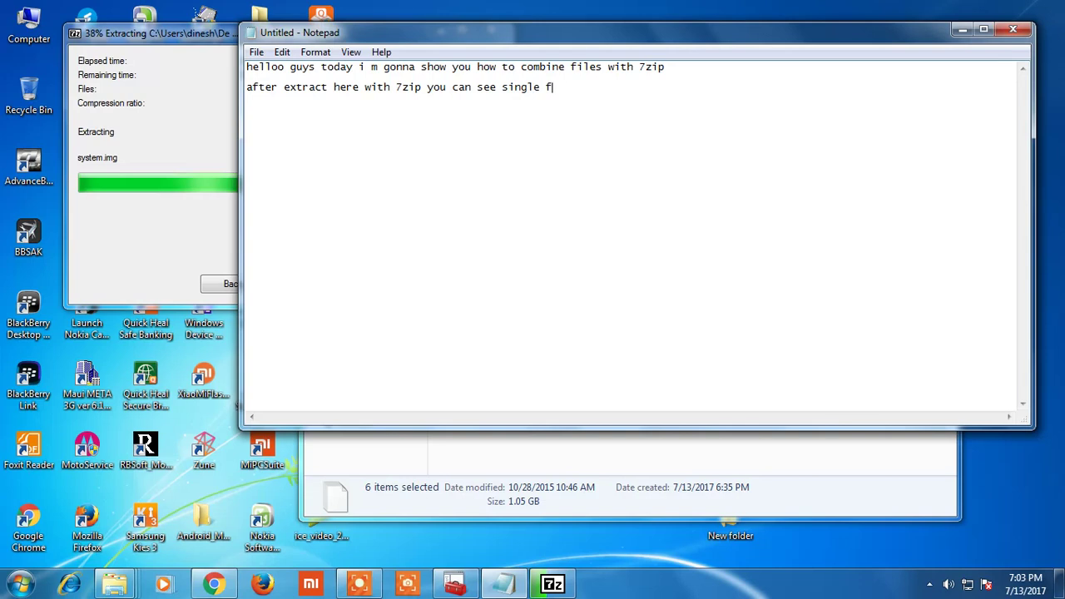
text(ile)
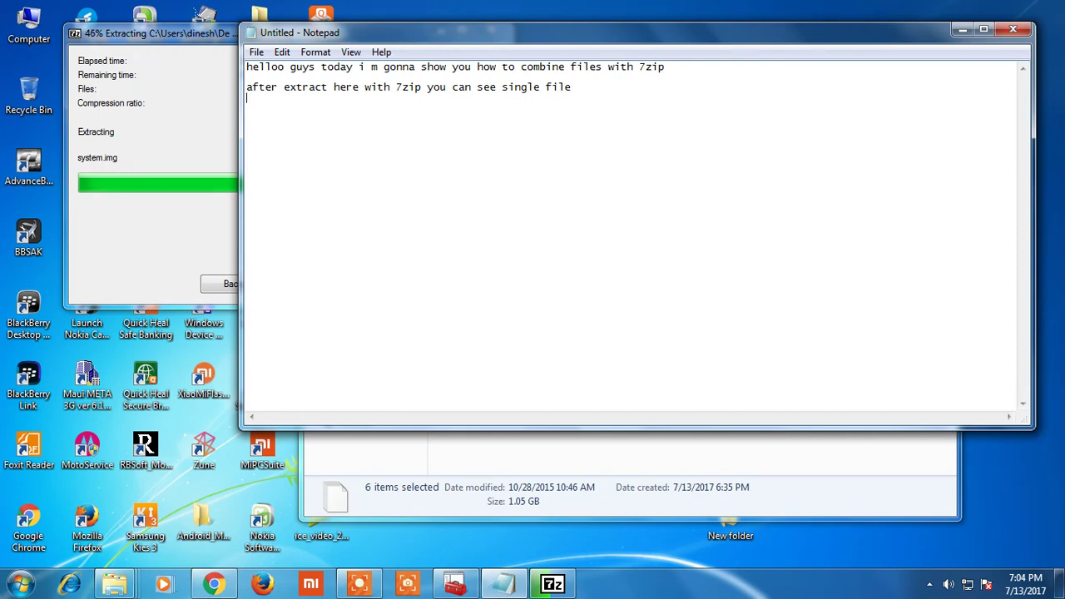
Add the line "lets see" to the note, and bring the New folder window forward to view the extracted system image.
key(Return)
key(Return)
text(lets see)
click(703, 465)
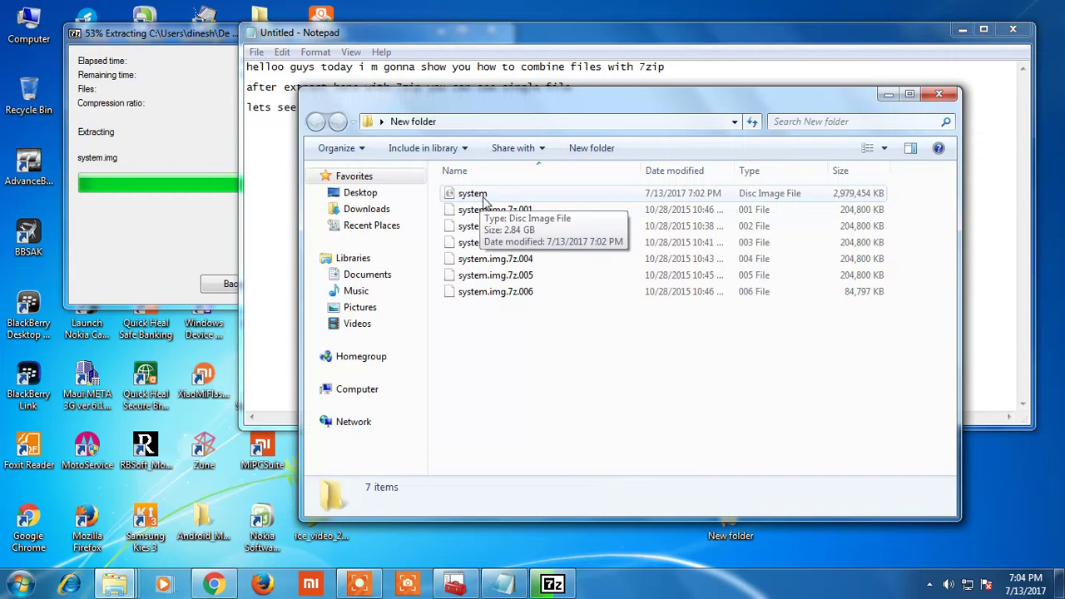
Bring the note back to the front and add the line "thanks for watching" below "lets see".
click(266, 148)
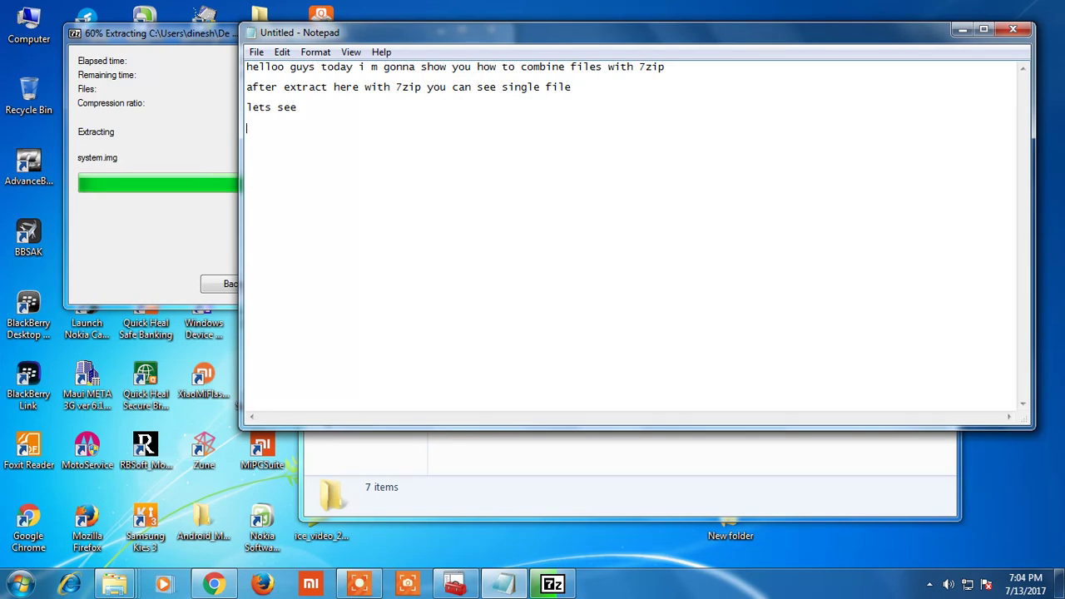
text(thanks for watchi)
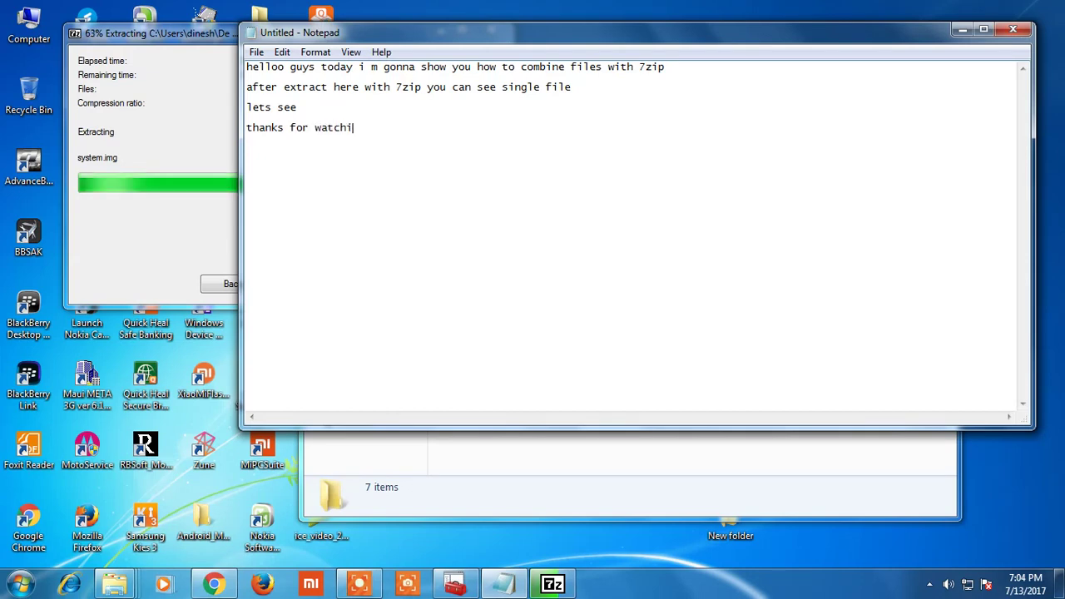
text(ng)
key(Return)
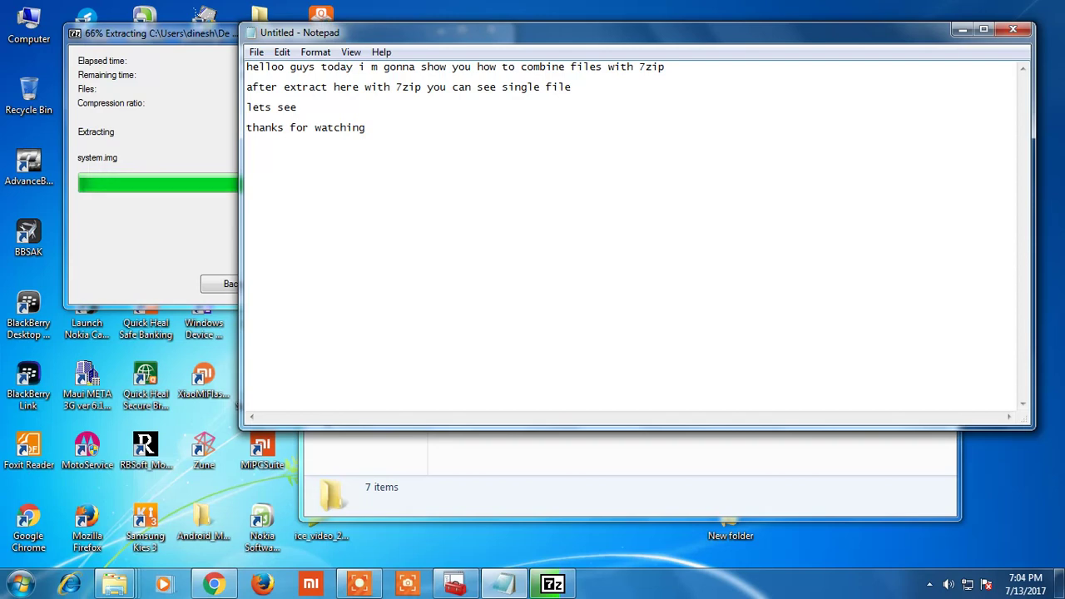
Add the closing line "please like & subscribe my channel" to the note, and close the note without saving.
text(pleas)
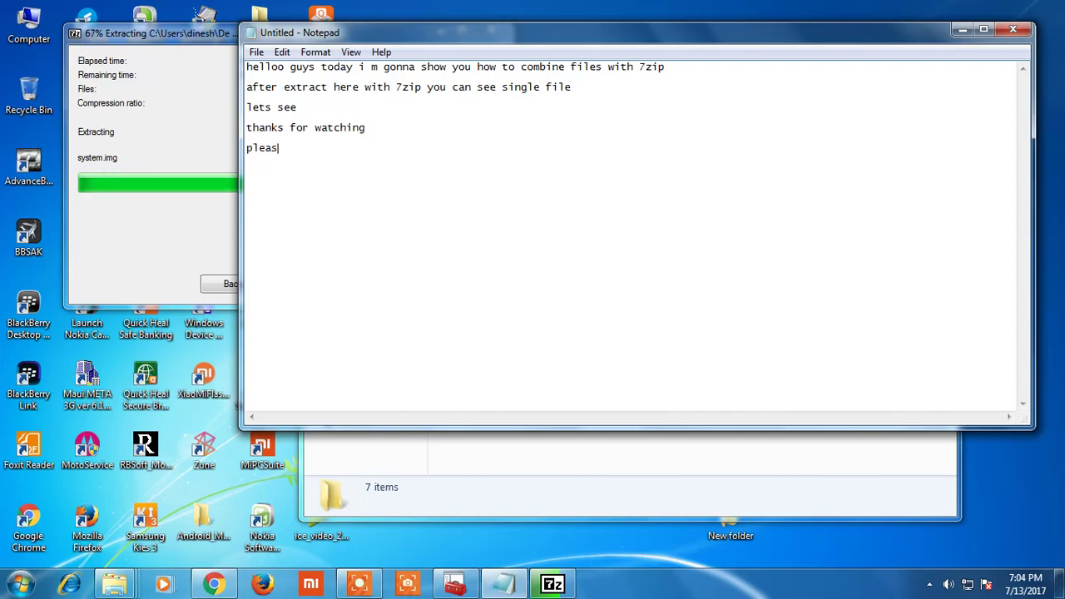
text(e like )
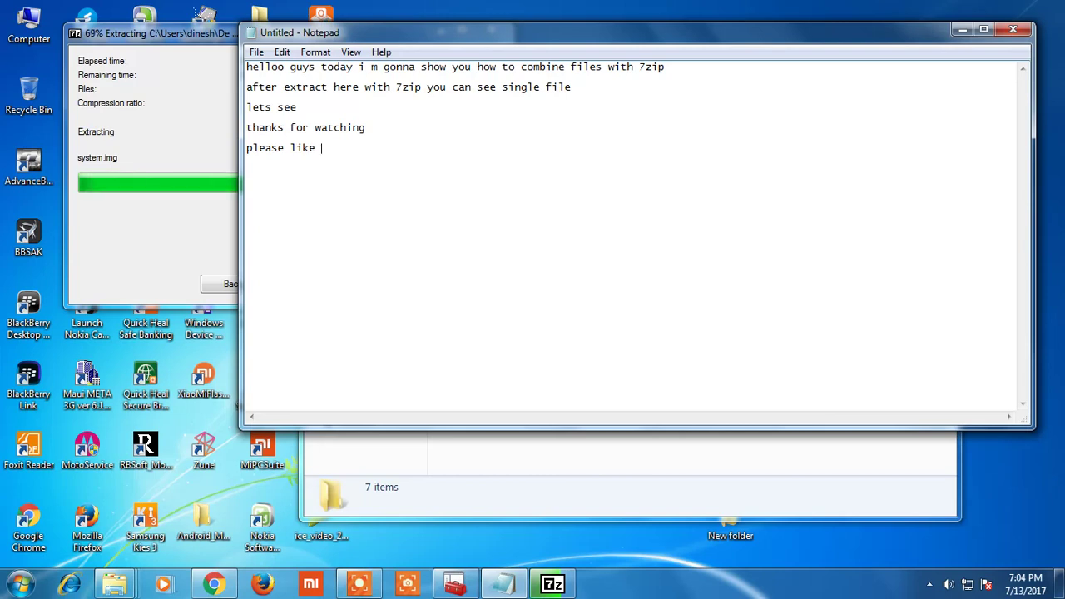
text(& subscribe my)
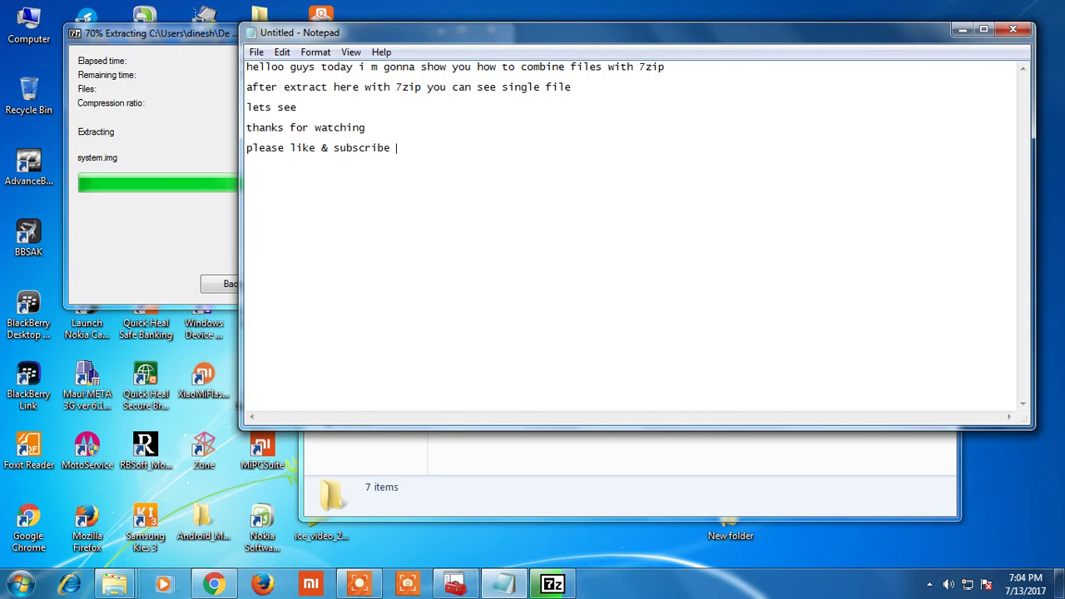
text( chan)
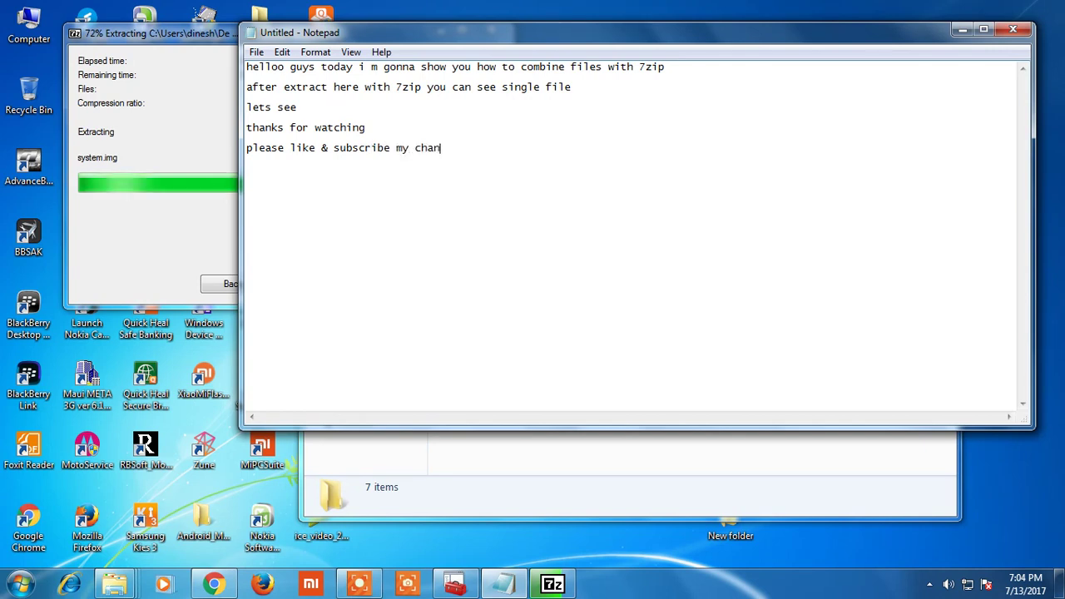
text(nel)
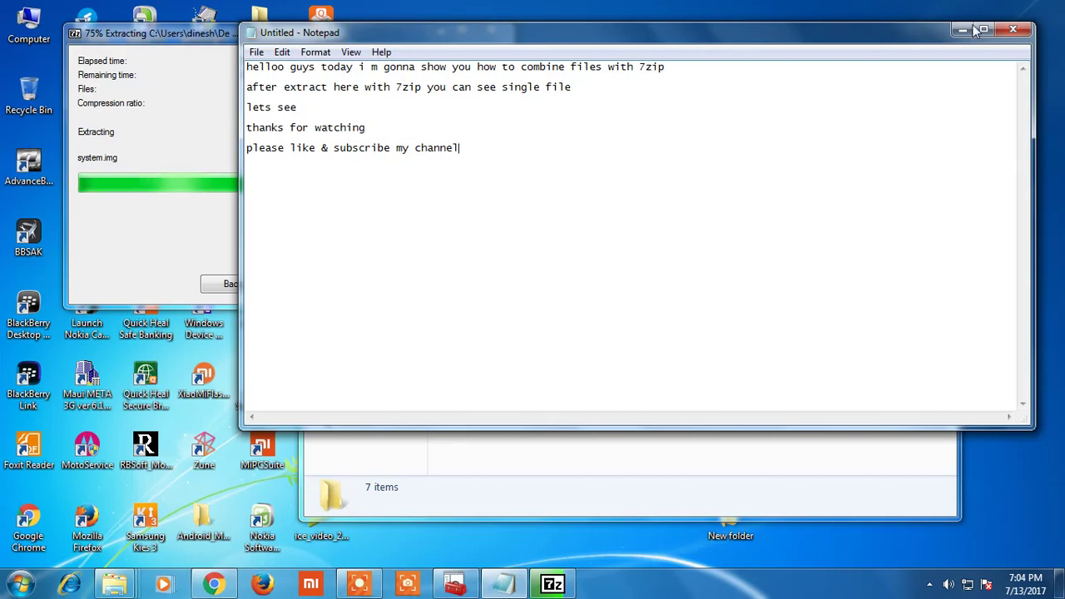
click(1013, 29)
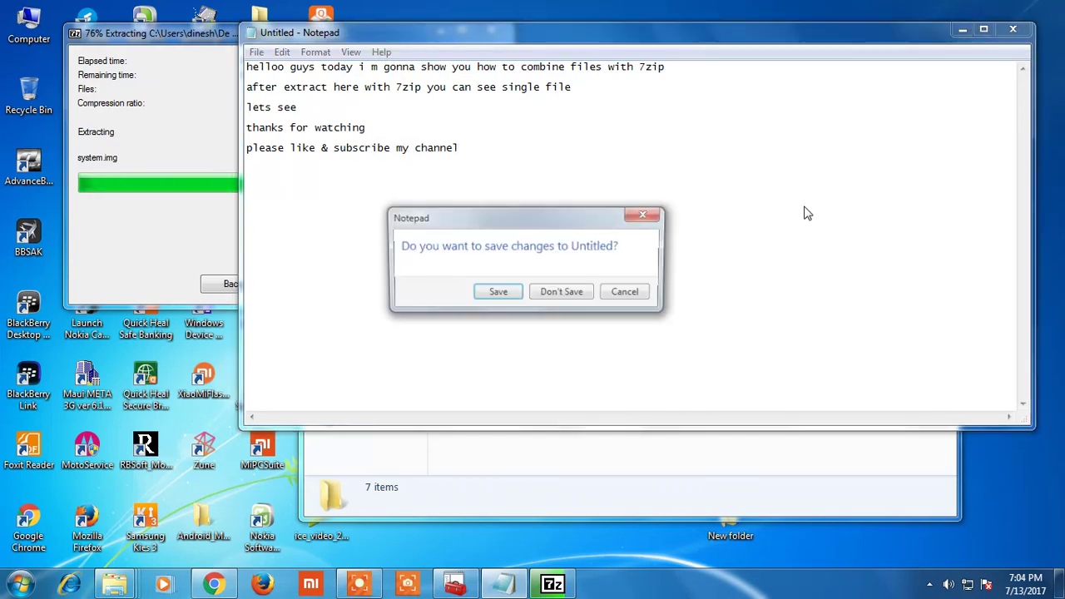
click(562, 293)
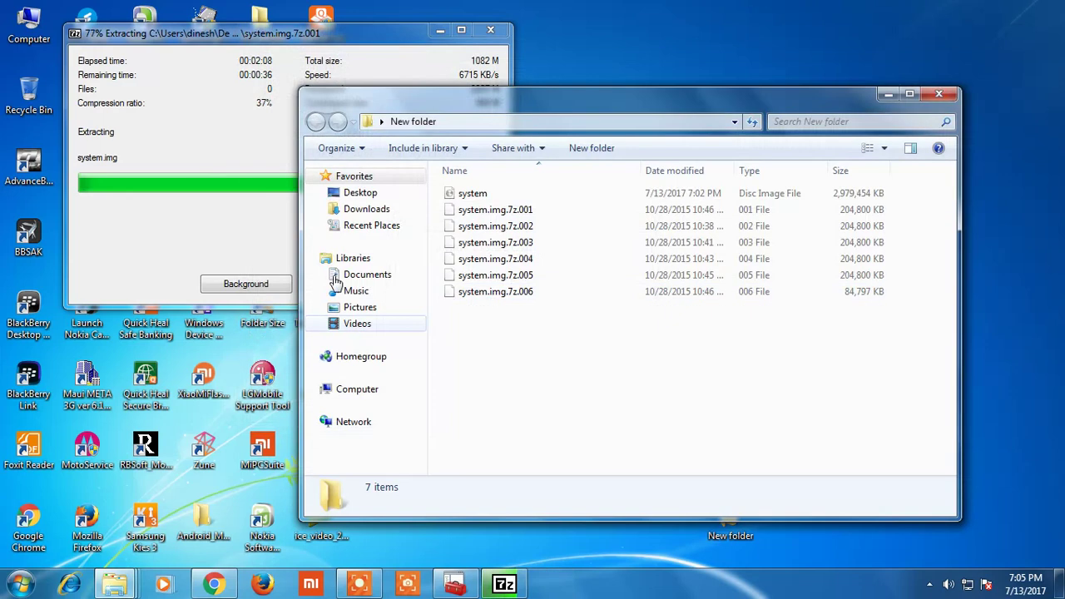
Rearrange the extraction progress and New folder windows so the progress stays visible beside the complete file list.
click(239, 247)
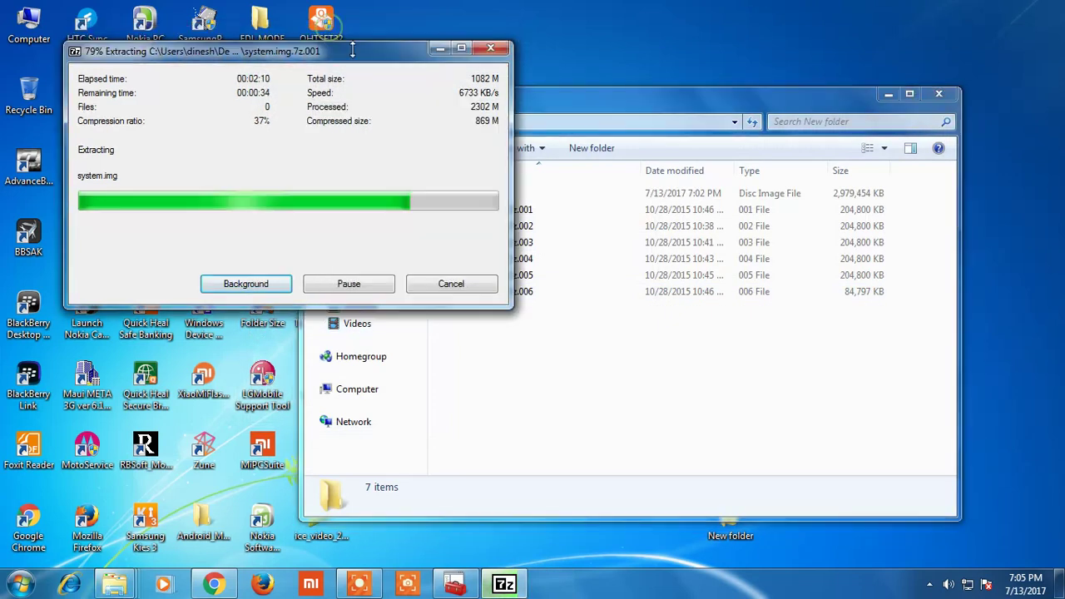
drag(359, 46, 496, 113)
drag(610, 100, 658, 78)
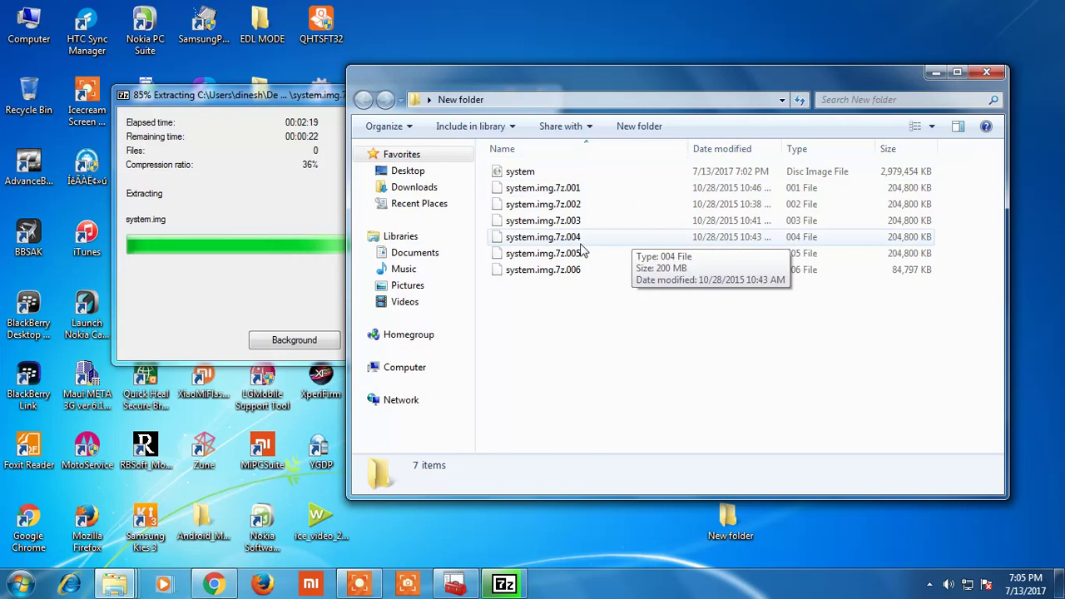
drag(339, 100, 248, 136)
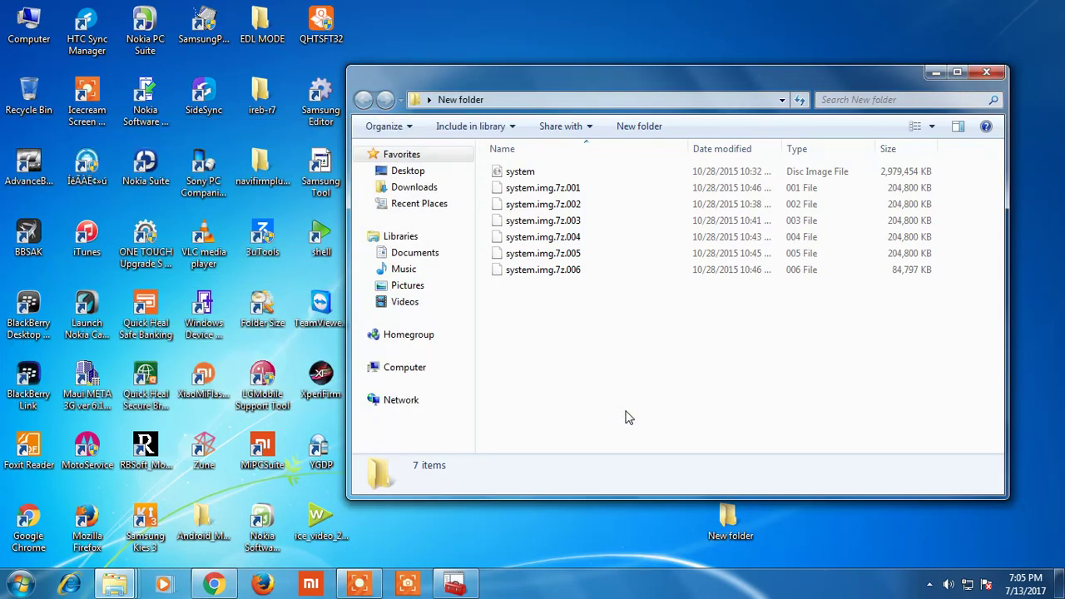
Delete the six split archive parts, system.img.7z.001 to .006, keeping only the extracted system image, and close the New folder window.
key(ctrl+a)
drag(521, 170, 541, 191)
drag(690, 238, 430, 185)
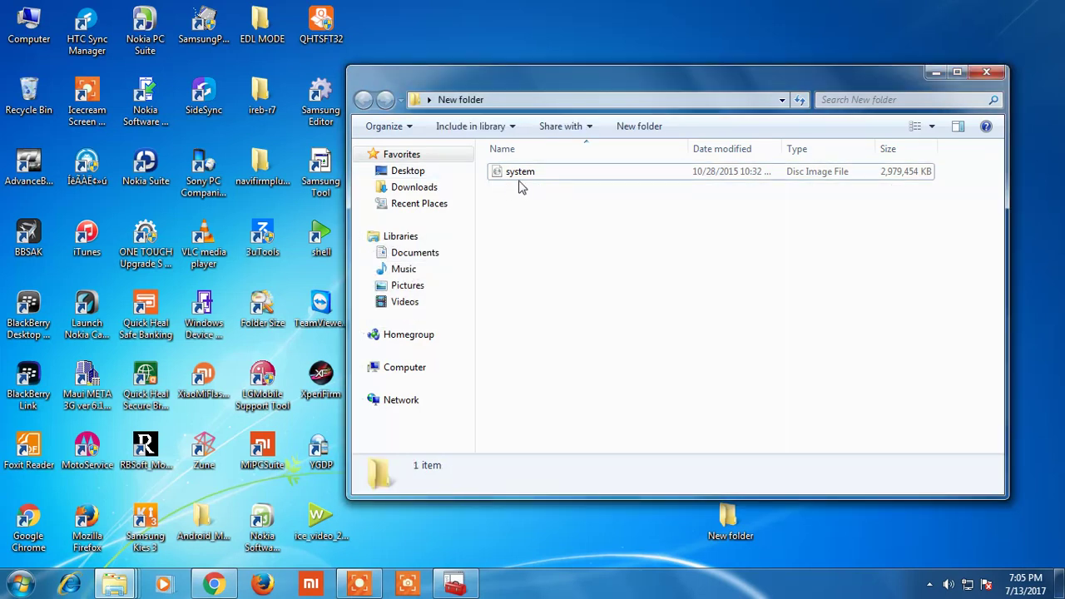
click(924, 209)
click(987, 72)
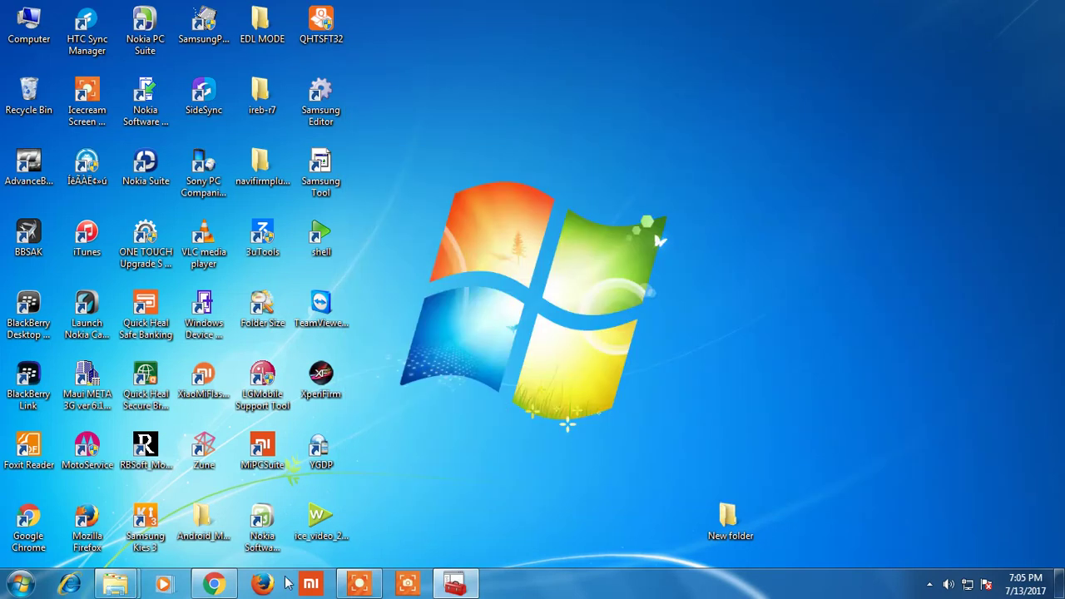
click(359, 584)
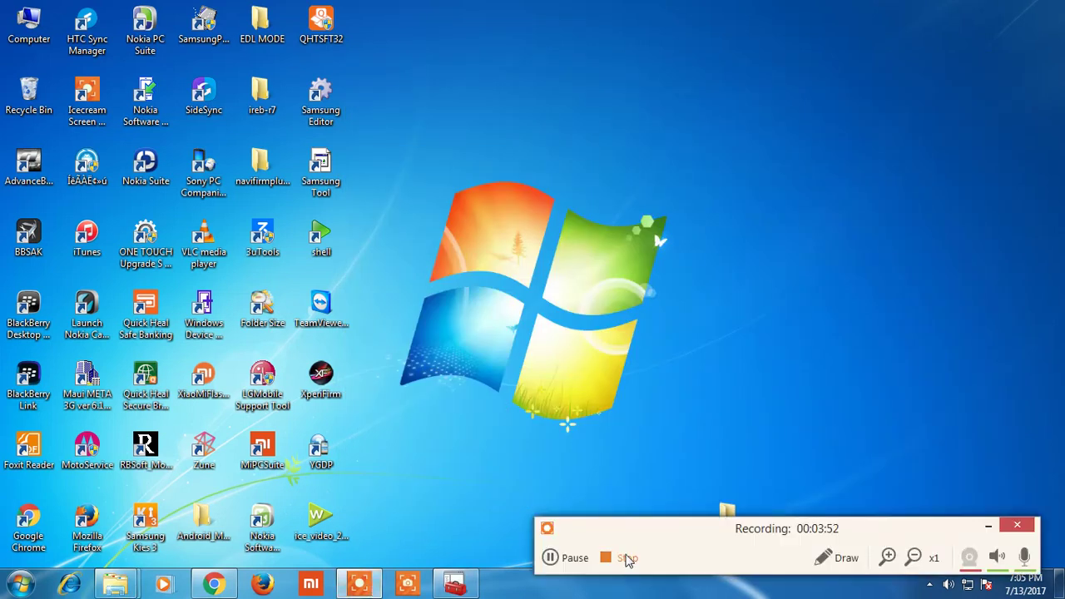